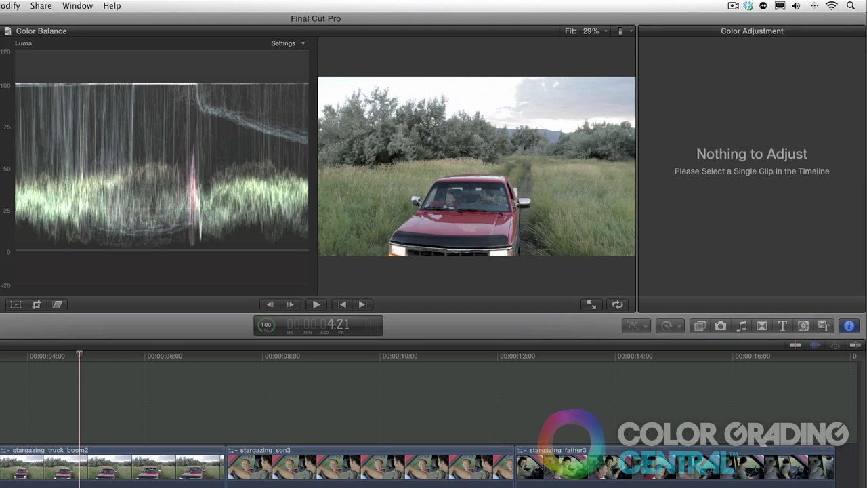
# Step: Try lowering the global exposure of the stargazing_truck_boom2 clip to -14%, and reset the exposure adjustment
pyautogui.press('Up')
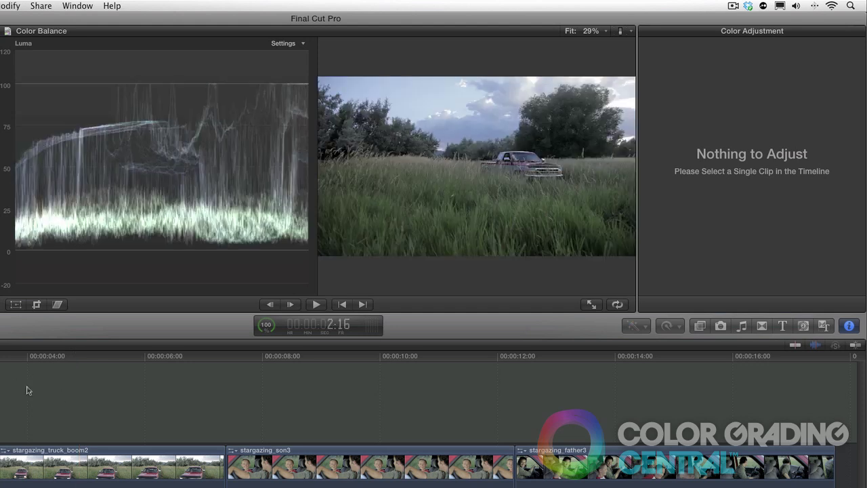
pyautogui.click(93, 464)
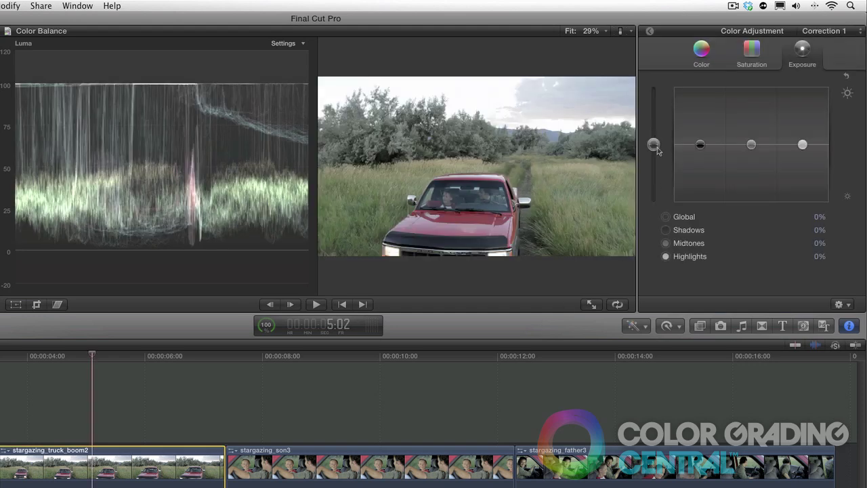
pyautogui.click(654, 145)
pyautogui.moveTo(654, 146); pyautogui.dragTo(655, 156)
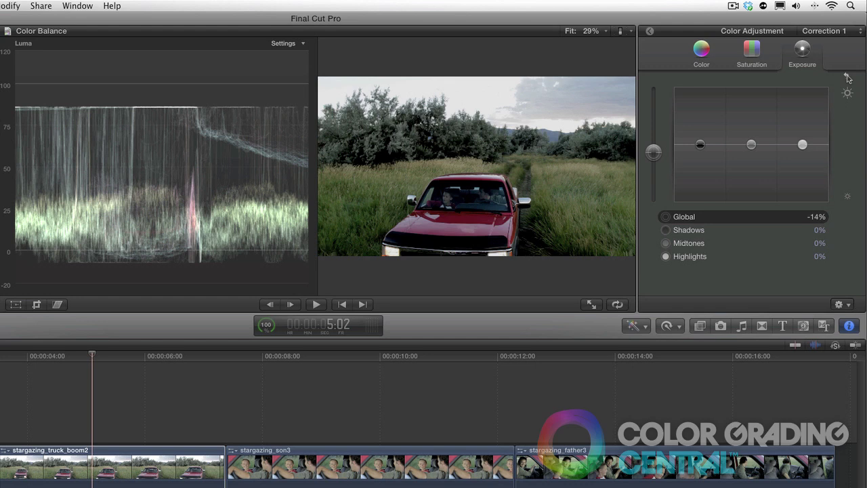
pyautogui.click(847, 77)
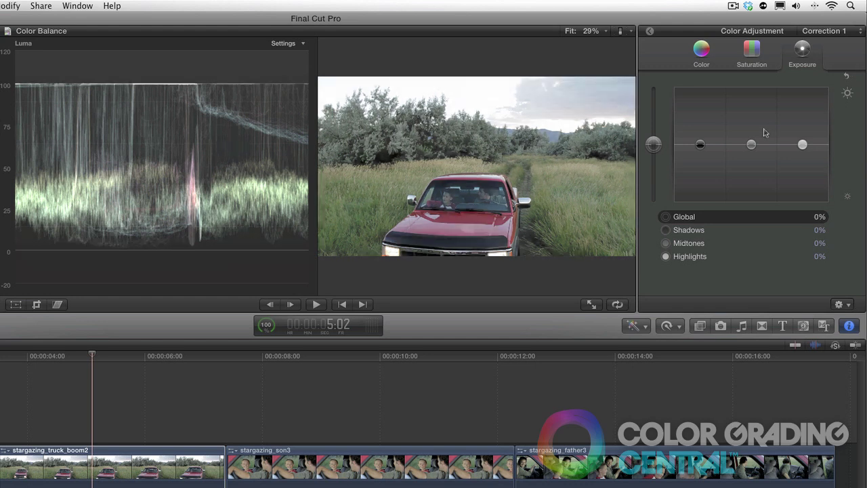
# Step: Lower the midtone exposure of stargazing_truck_boom2 to -39%, comparing it with the preceding truck shot
pyautogui.moveTo(751, 145); pyautogui.dragTo(751, 159)
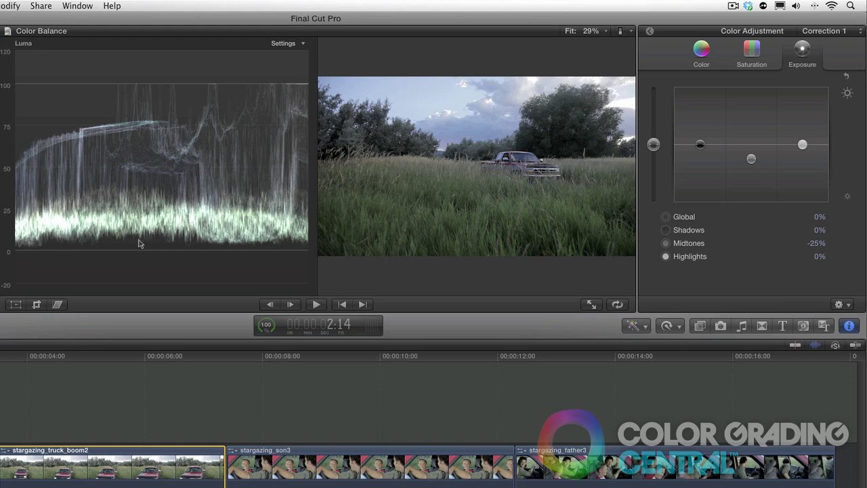
pyautogui.click(101, 358)
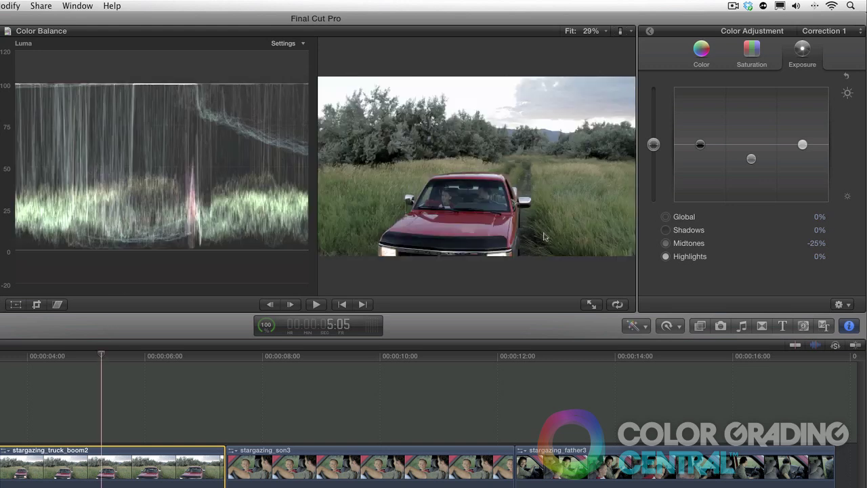
pyautogui.click(752, 160)
pyautogui.moveTo(755, 160); pyautogui.dragTo(755, 165)
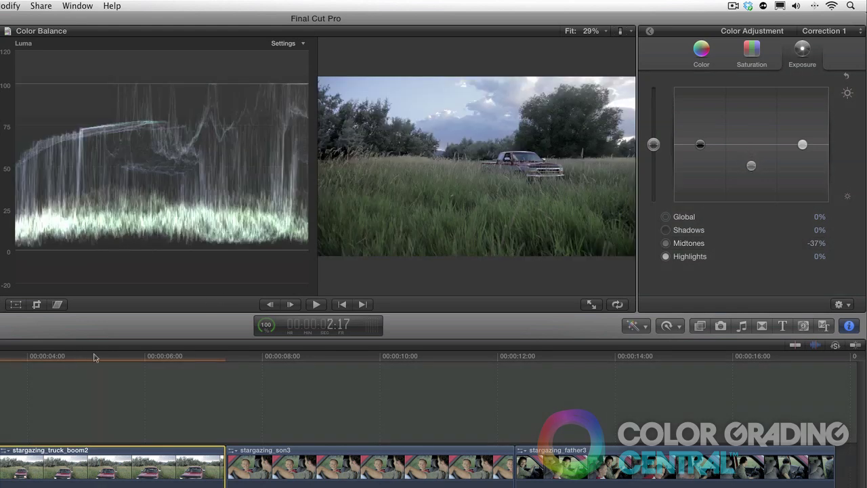
pyautogui.click(95, 356)
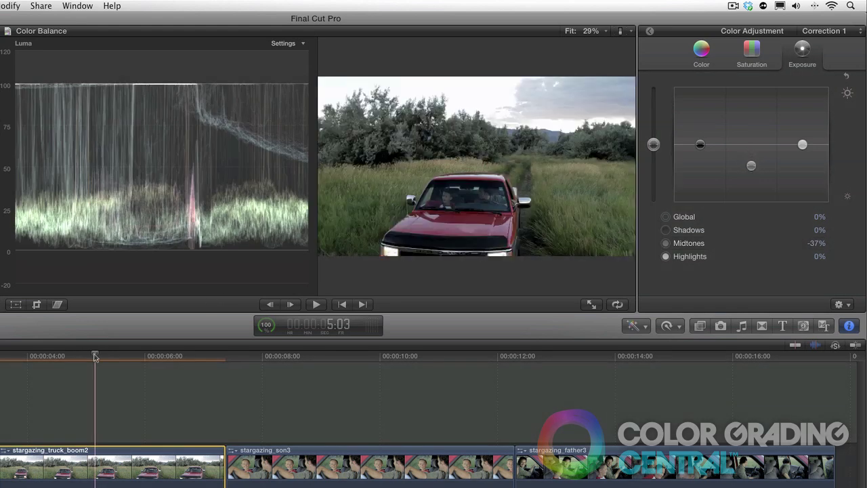
pyautogui.moveTo(753, 167); pyautogui.dragTo(754, 170)
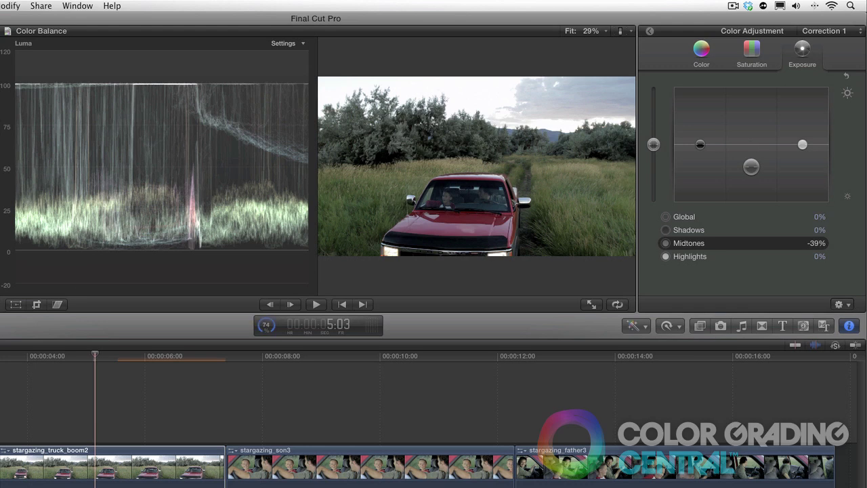
pyautogui.press('Up')
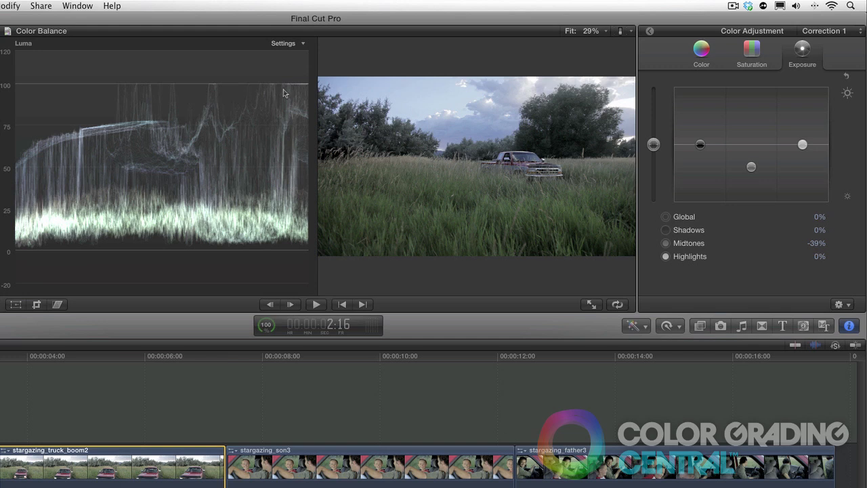
pyautogui.click(105, 359)
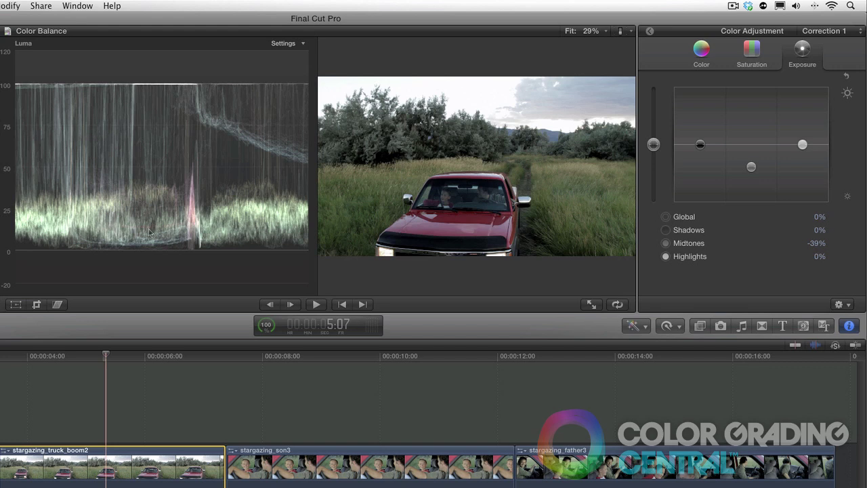
# Step: Tint the highlights of stargazing_truck_boom2 blue at 238° and +8%, comparing it with the preceding truck shot
pyautogui.click(702, 59)
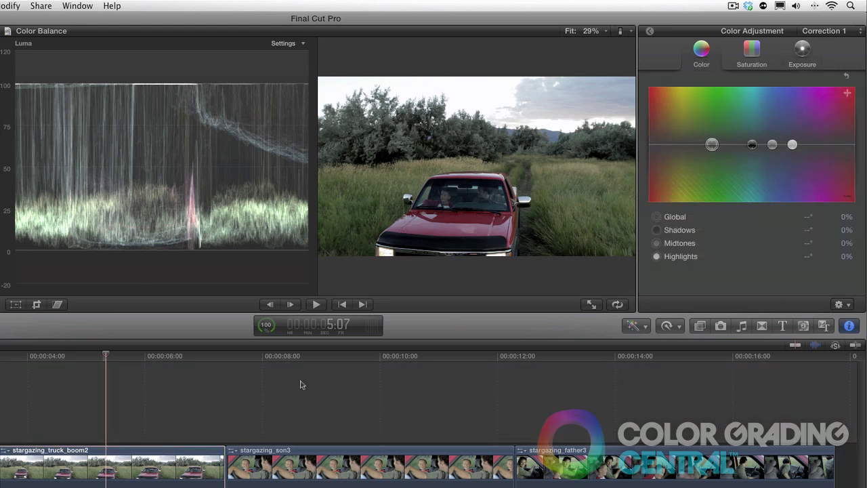
pyautogui.click(107, 481)
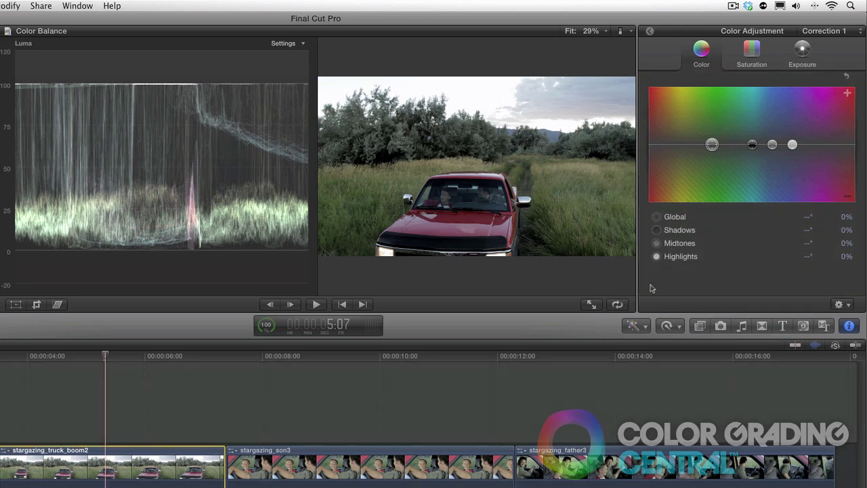
pyautogui.click(793, 144)
pyautogui.moveTo(793, 145); pyautogui.dragTo(785, 140)
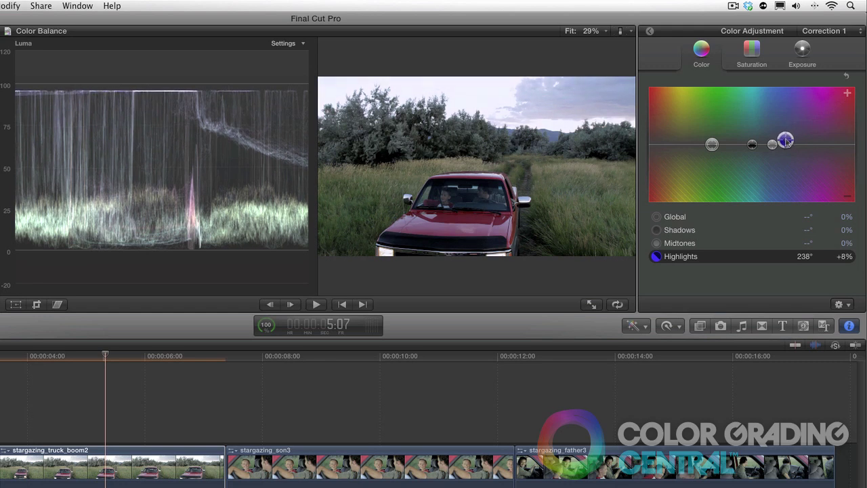
pyautogui.click(2, 466)
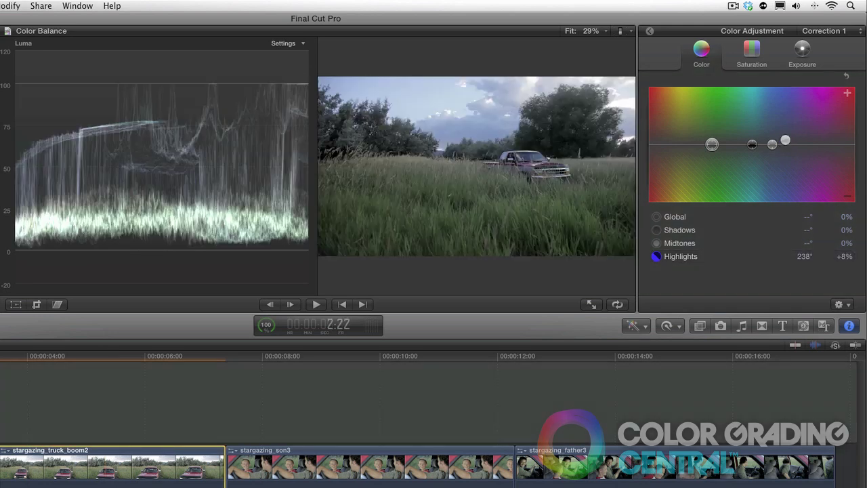
pyautogui.click(76, 363)
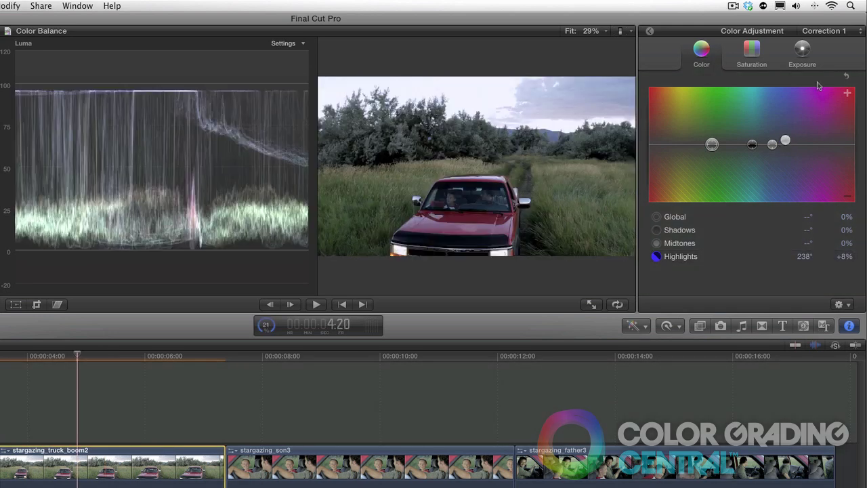
# Step: Reset all color corrections on the stargazing_truck_boom2 clip
pyautogui.click(650, 31)
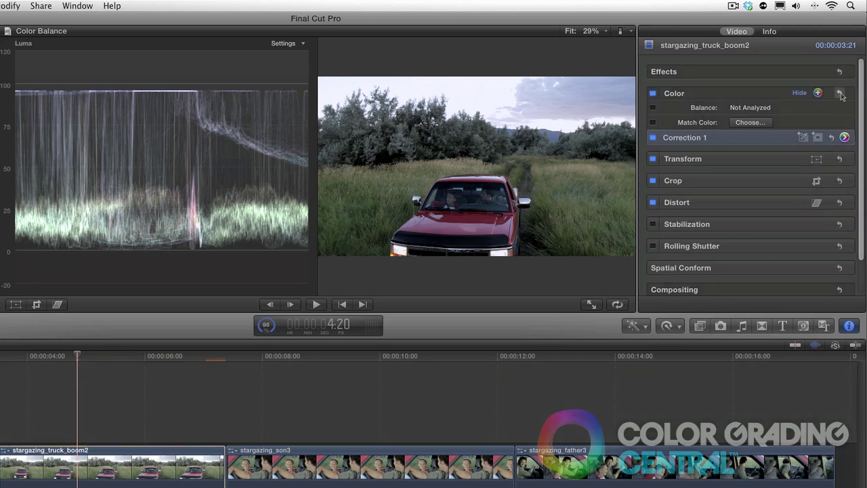
pyautogui.click(840, 94)
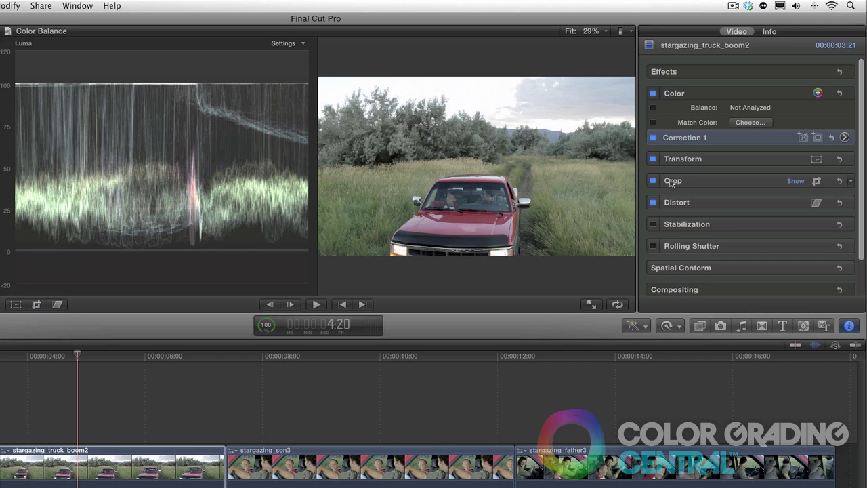
# Step: Apply Match Color to stargazing_truck_boom2, using a frame of the preceding stargazing_truck_dolly clip as the reference look
pyautogui.click(88, 465)
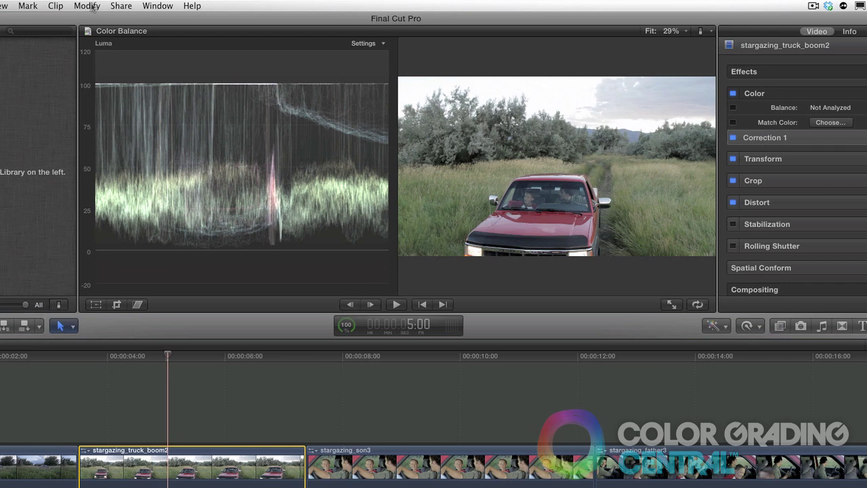
pyautogui.click(92, 6)
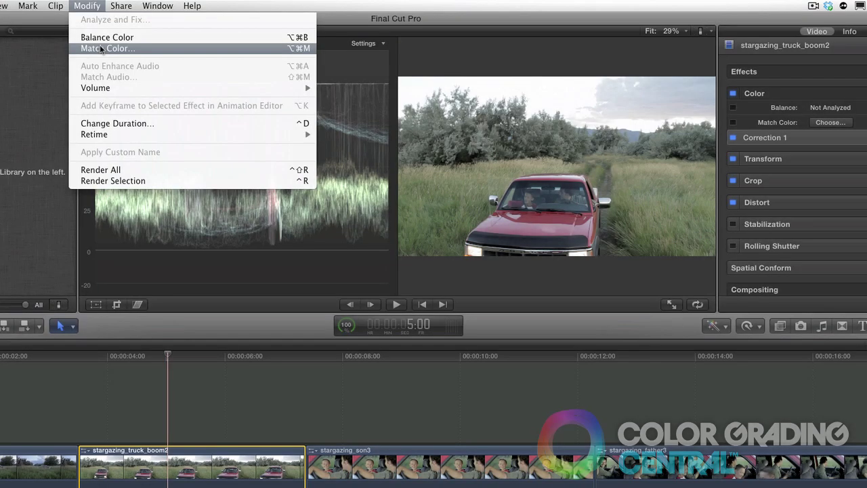
pyautogui.click(100, 49)
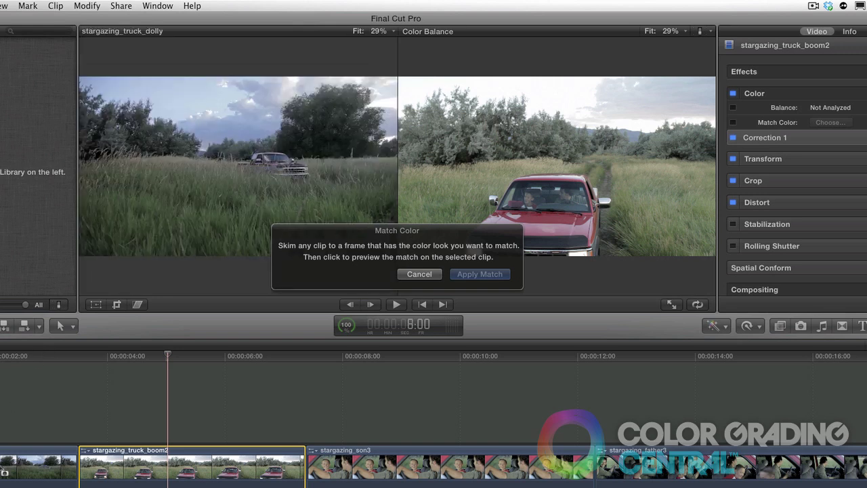
pyautogui.click(3, 470)
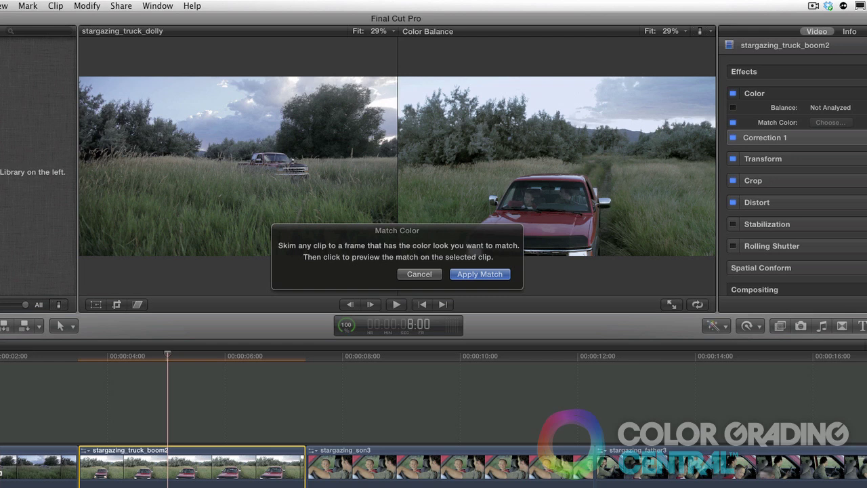
pyautogui.click(472, 276)
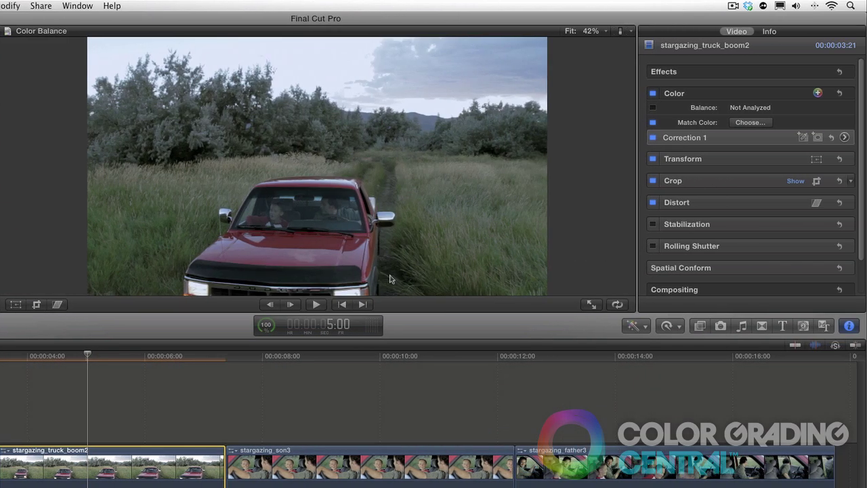
# Step: Try Match Color on the stargazing_son3 clip with a stargazing_father3 frame as the reference, and cancel the match
pyautogui.press('super+6')
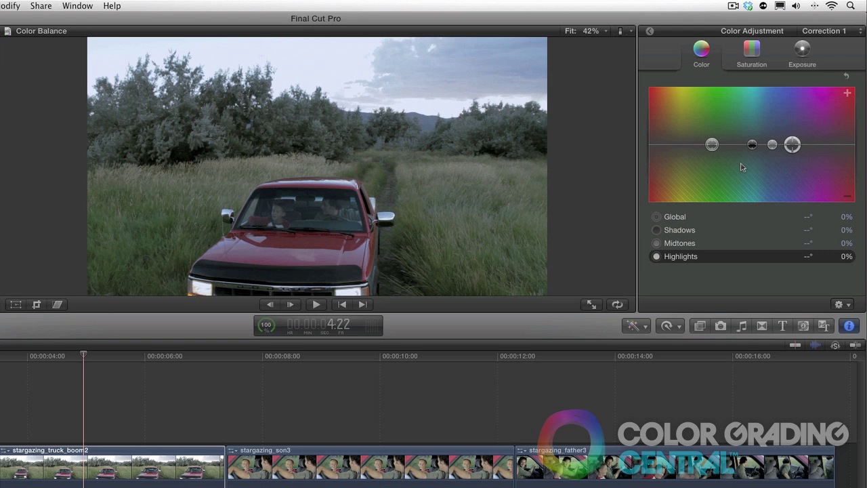
pyautogui.click(478, 361)
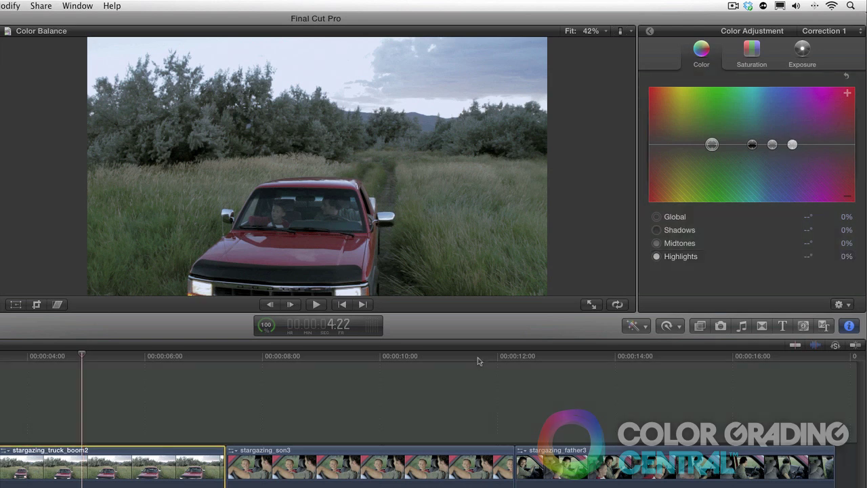
pyautogui.moveTo(477, 360)
pyautogui.mouseDown()
pyautogui.moveTo(534, 360)
pyautogui.moveTo(468, 361)
pyautogui.moveTo(535, 361)
pyautogui.moveTo(474, 360)
pyautogui.mouseUp()
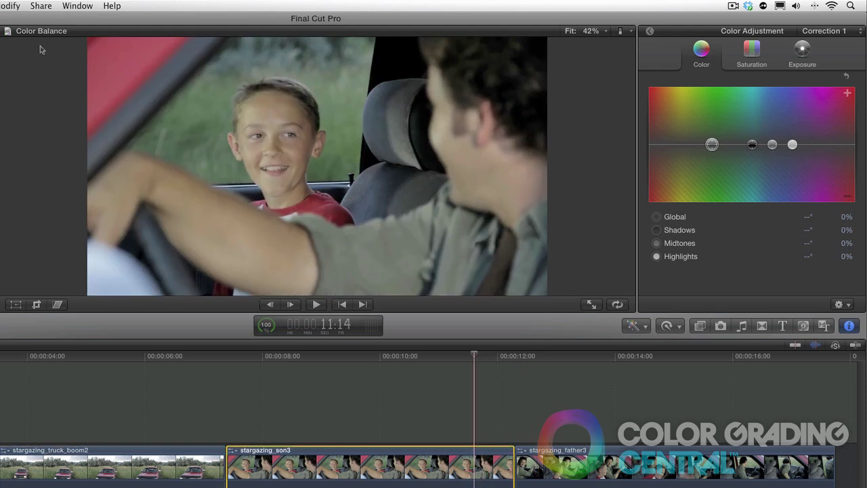
pyautogui.click(6, 5)
pyautogui.click(19, 48)
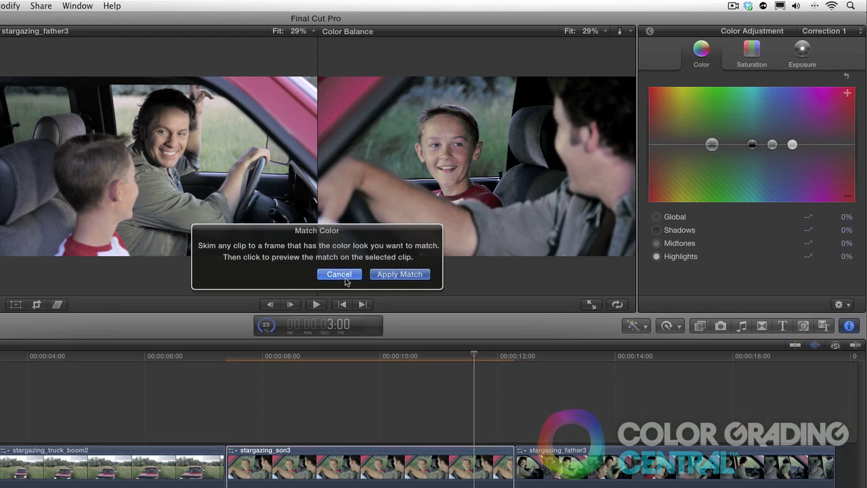
pyautogui.click(344, 277)
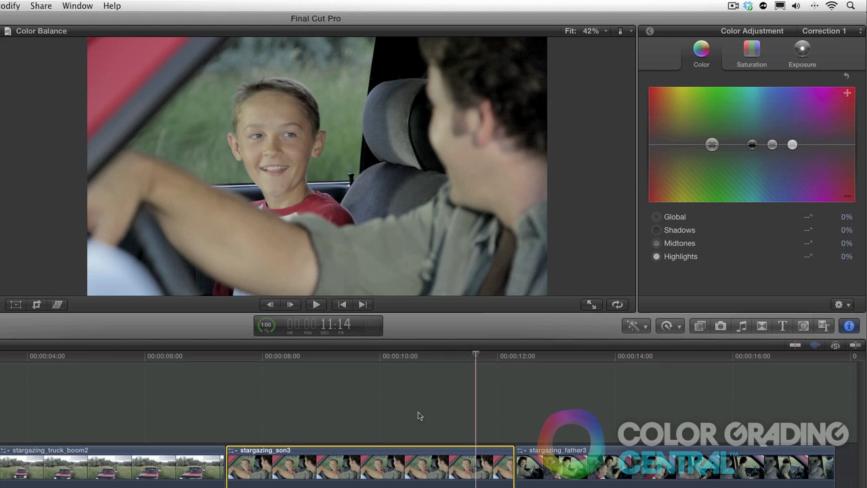
# Step: Compare stargazing_son3 with the truck shot, lower its shadow exposure and slightly raise its midtone exposure
pyautogui.click(182, 359)
pyautogui.press('Up')
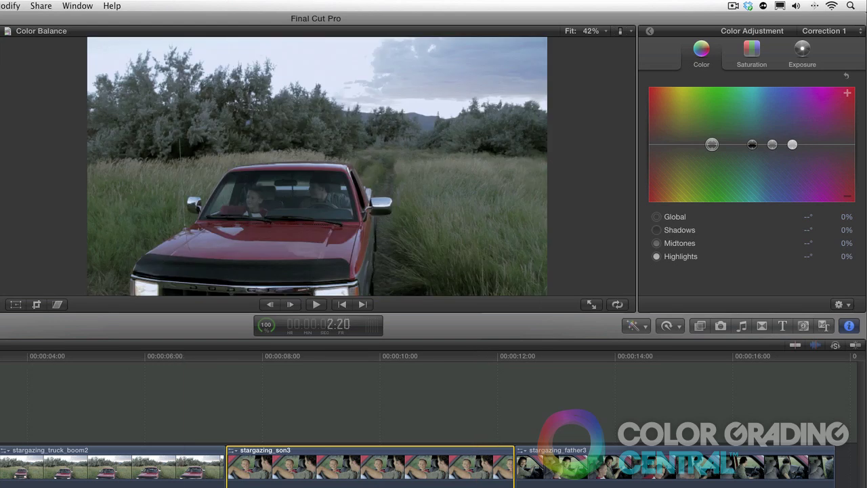
pyautogui.click(415, 358)
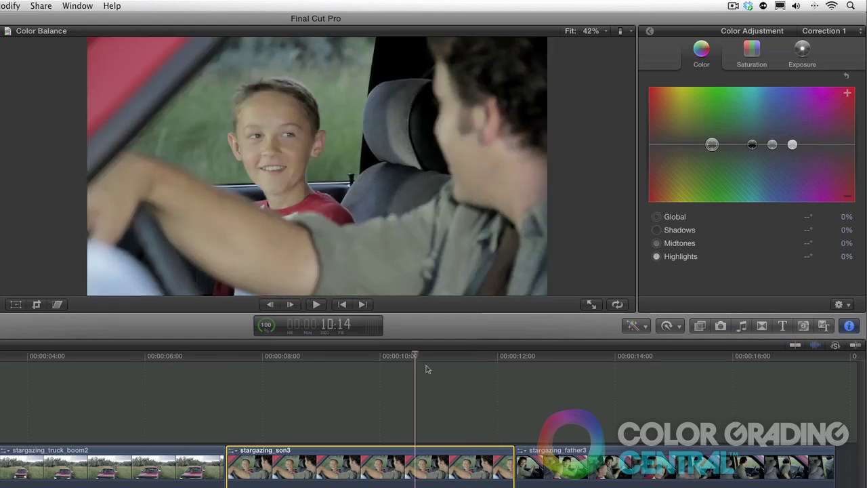
pyautogui.click(802, 51)
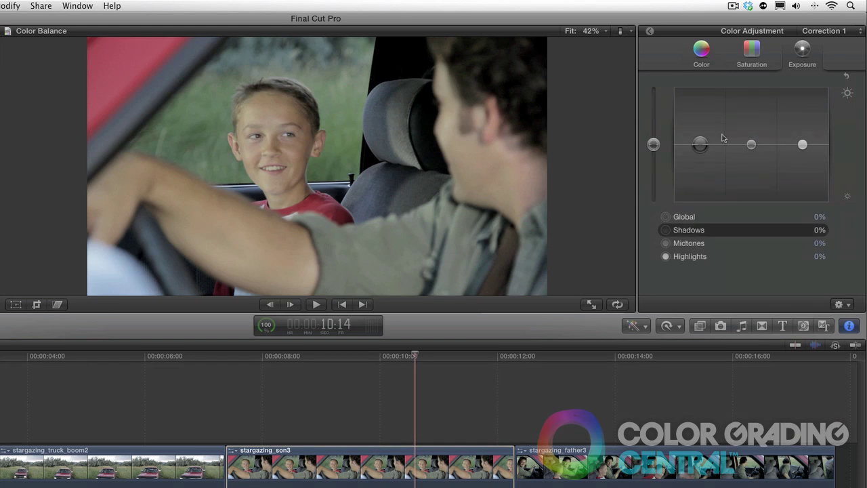
pyautogui.moveTo(701, 146); pyautogui.dragTo(701, 155)
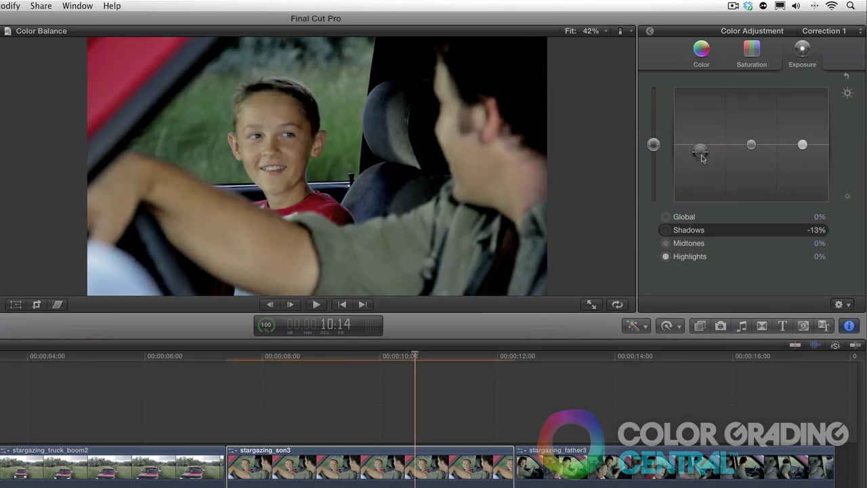
pyautogui.click(752, 146)
pyautogui.moveTo(752, 147); pyautogui.dragTo(752, 142)
pyautogui.moveTo(701, 151); pyautogui.dragTo(703, 155)
# Step: Set the color of stargazing_son3 to 132° and -8% for the highlights and 214° and +11% globally
pyautogui.click(702, 54)
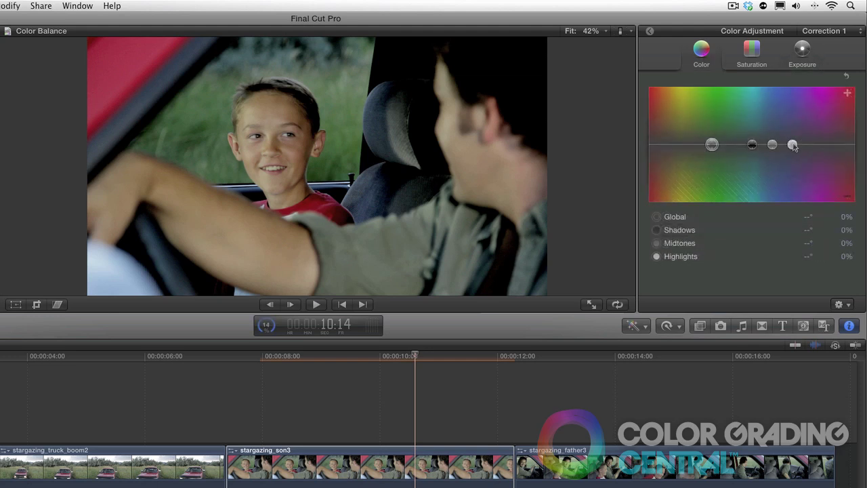
pyautogui.moveTo(793, 147); pyautogui.dragTo(725, 150)
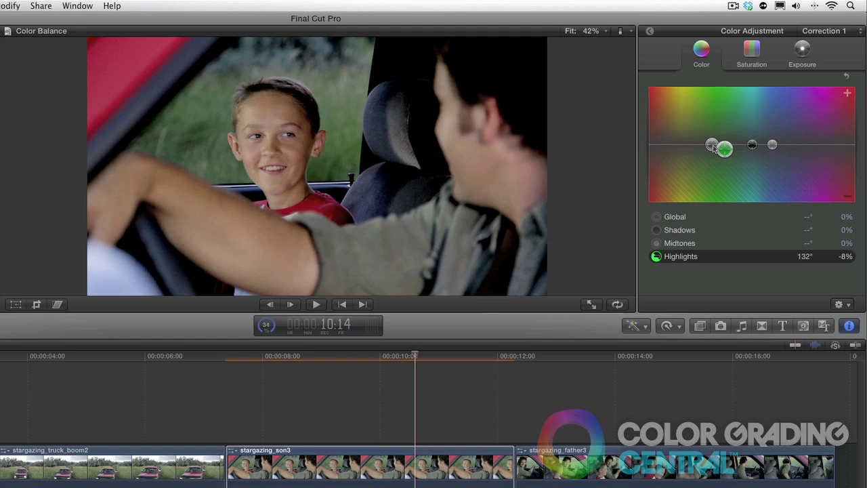
pyautogui.moveTo(713, 148); pyautogui.dragTo(773, 143)
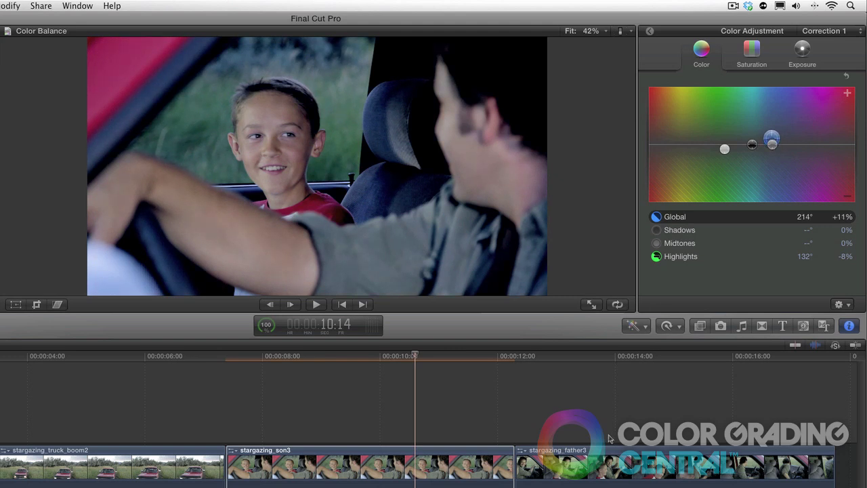
# Step: Set the exposure of stargazing_father3 to -11% for the shadows and +1% for the midtones, and compare it with stargazing_son3
pyautogui.click(607, 468)
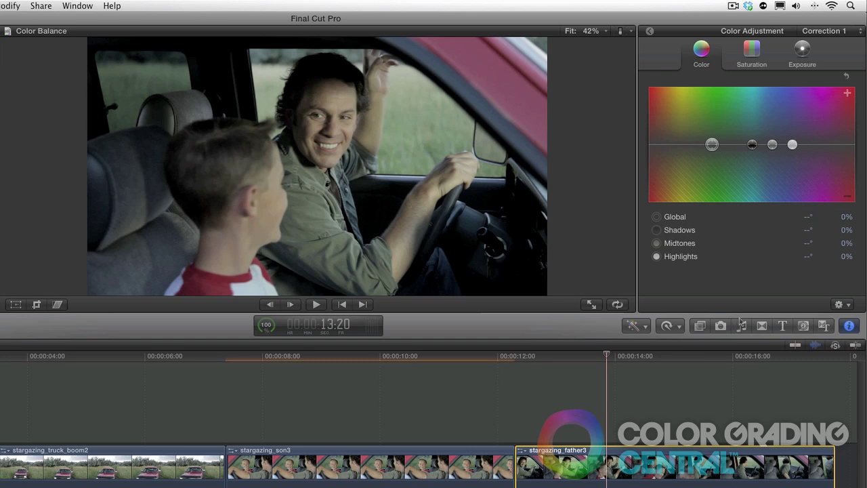
pyautogui.click(803, 56)
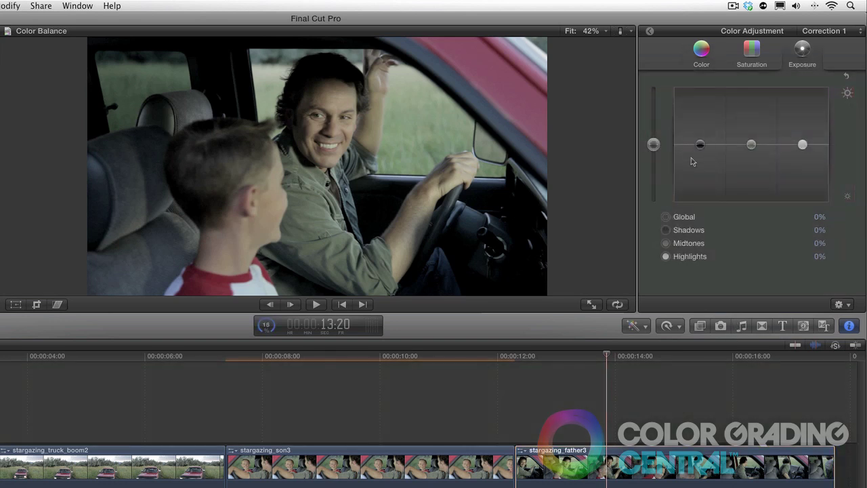
pyautogui.moveTo(700, 144); pyautogui.dragTo(752, 144)
pyautogui.moveTo(700, 145); pyautogui.dragTo(701, 150)
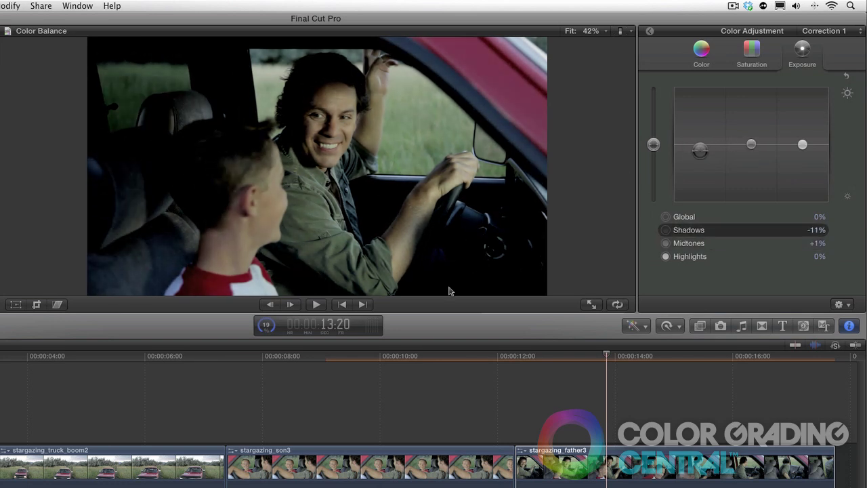
pyautogui.click(433, 354)
pyautogui.click(611, 354)
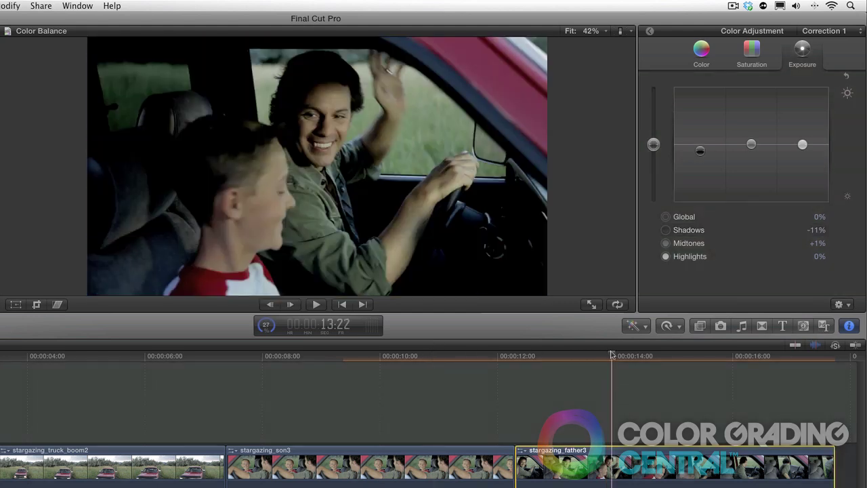
# Step: Set the color of stargazing_father3 to 129° and -7% for the highlights and 215° and +8% globally, and compare it with stargazing_son3
pyautogui.click(702, 60)
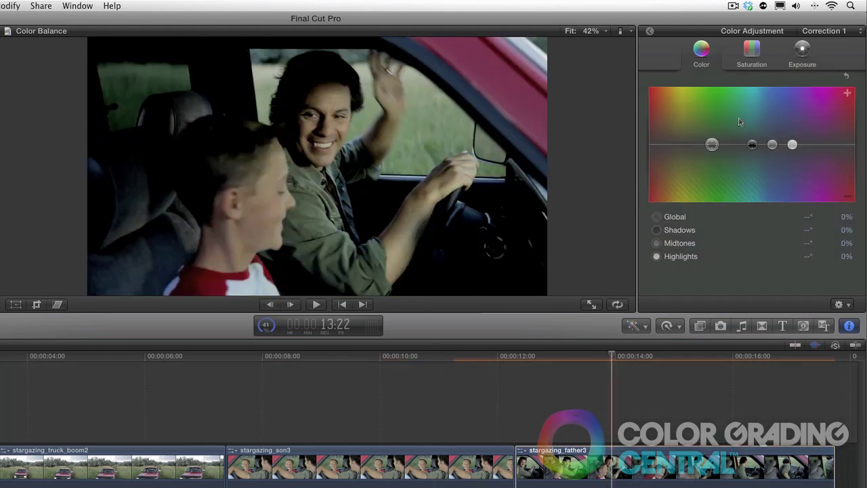
pyautogui.moveTo(794, 145); pyautogui.dragTo(726, 149)
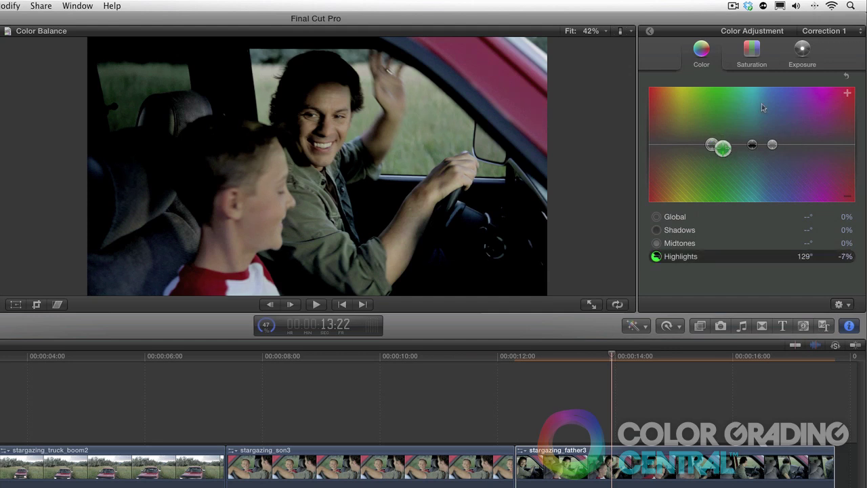
pyautogui.click(711, 145)
pyautogui.moveTo(711, 144); pyautogui.dragTo(772, 142)
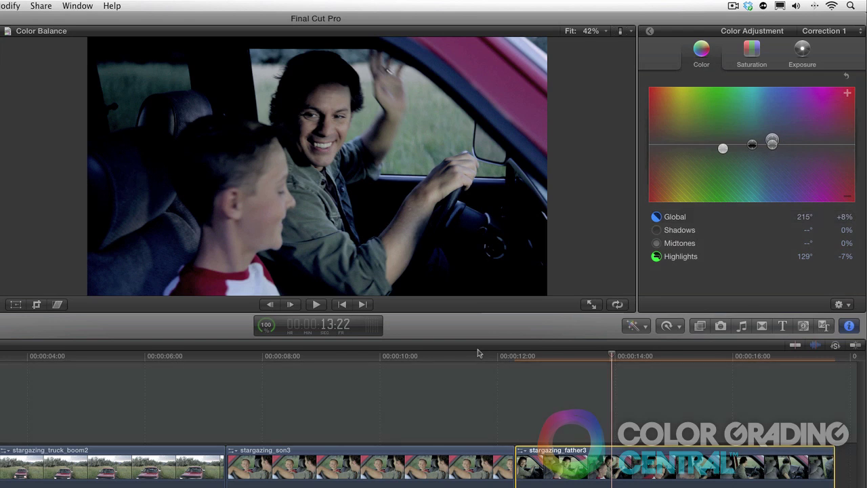
pyautogui.click(464, 357)
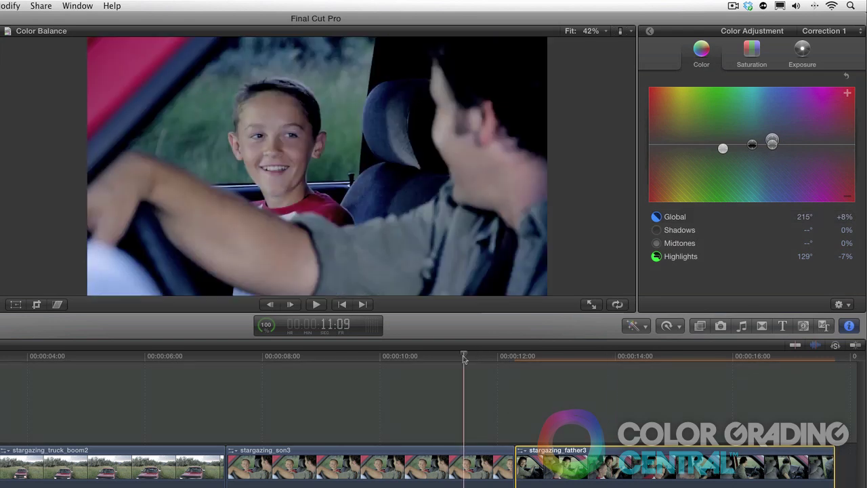
pyautogui.click(601, 357)
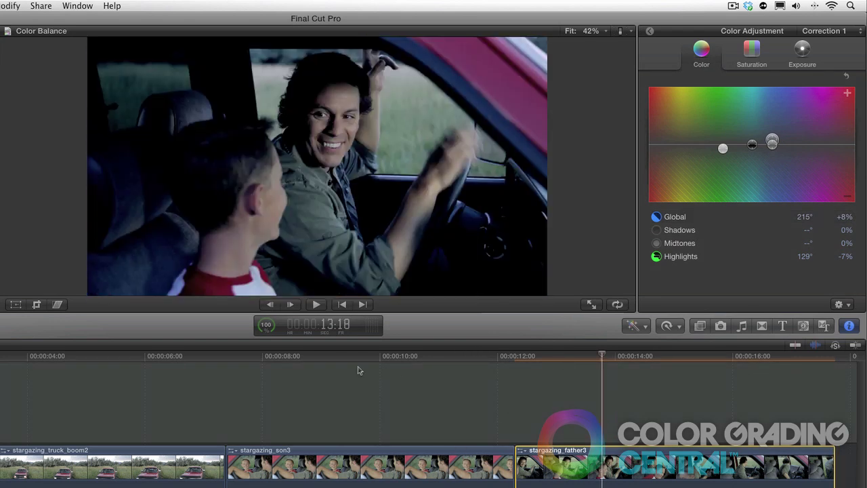